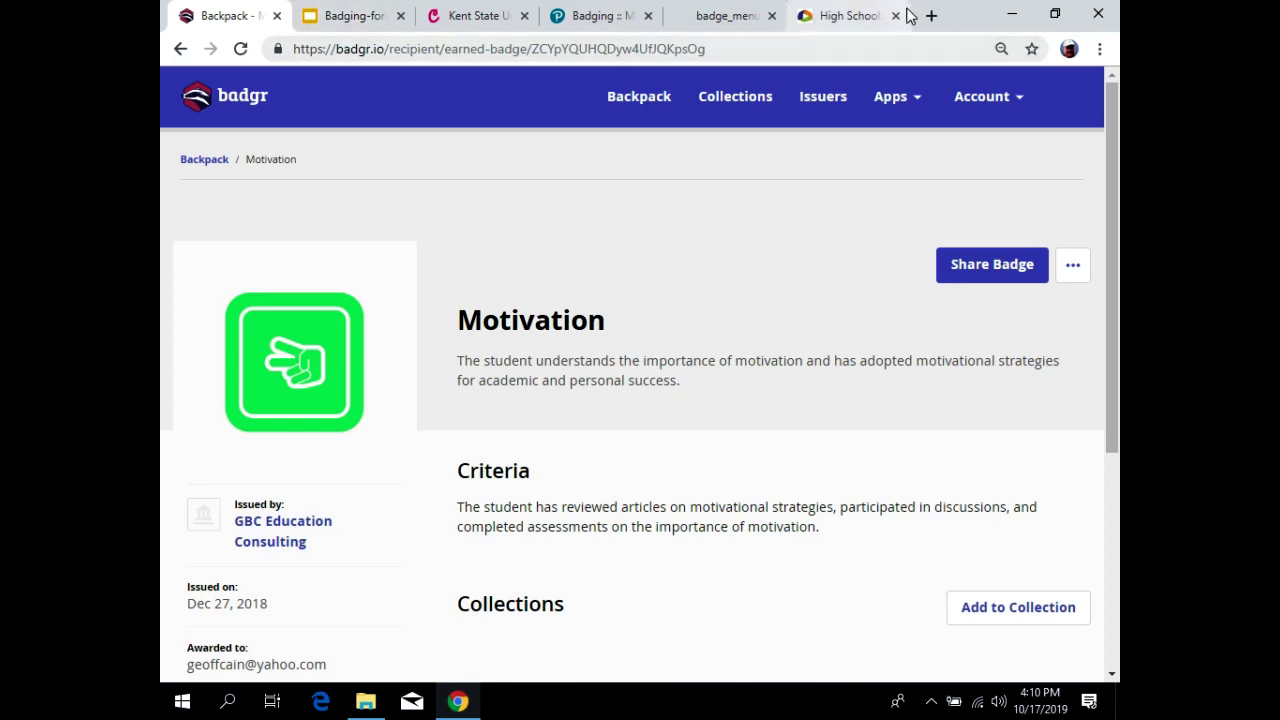
In the High School tab, load the Canvas login page at sbctc.instructure.com/login/canvas.
left_click(822, 16)
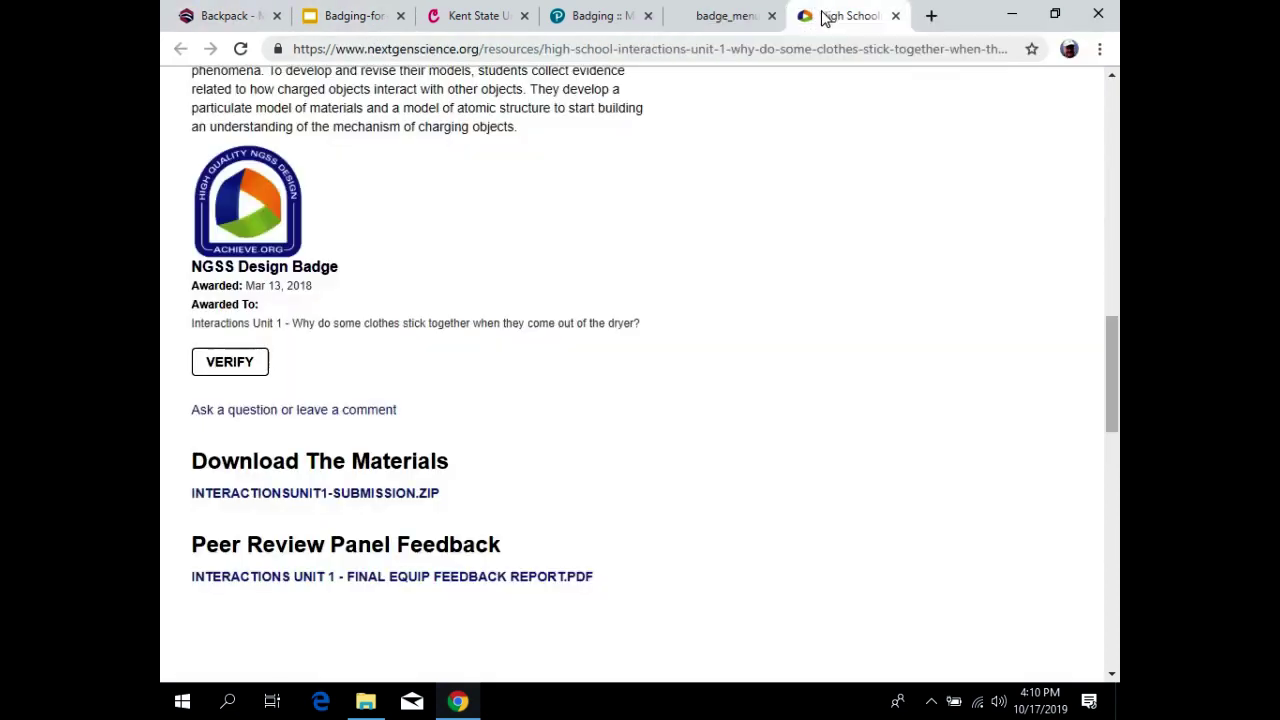
left_click(627, 49)
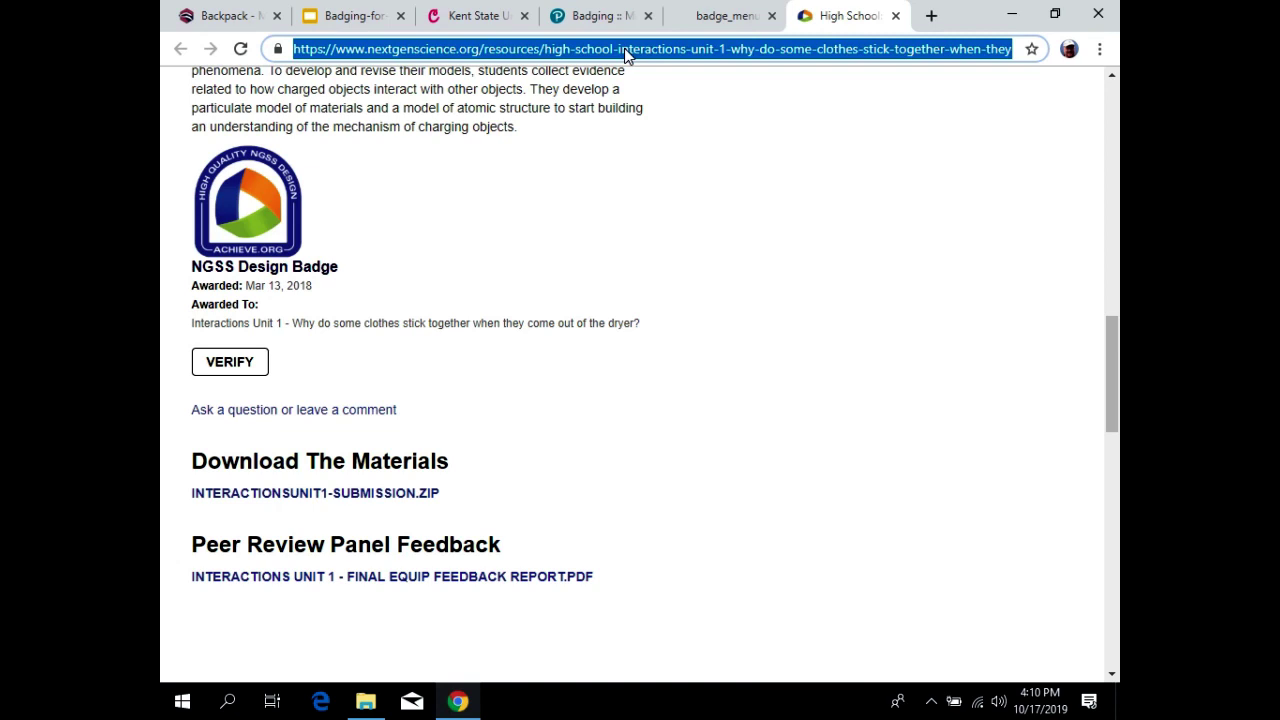
type("sbct")
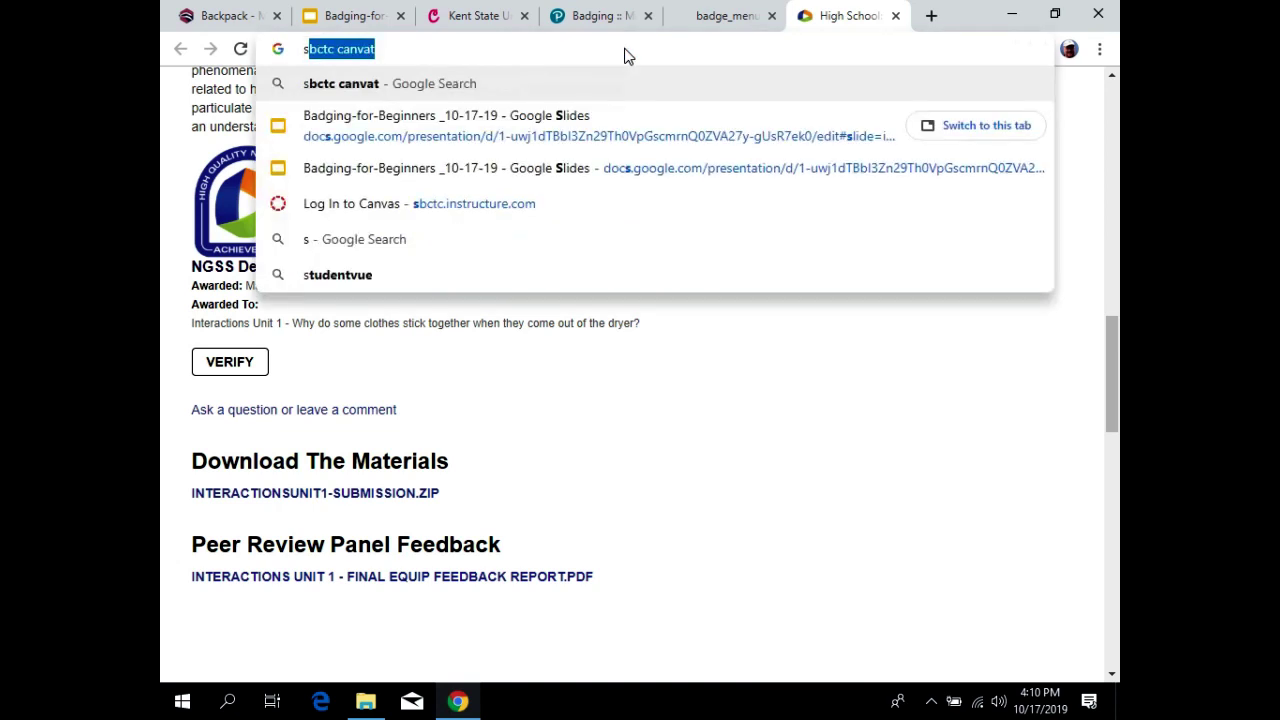
type("c")
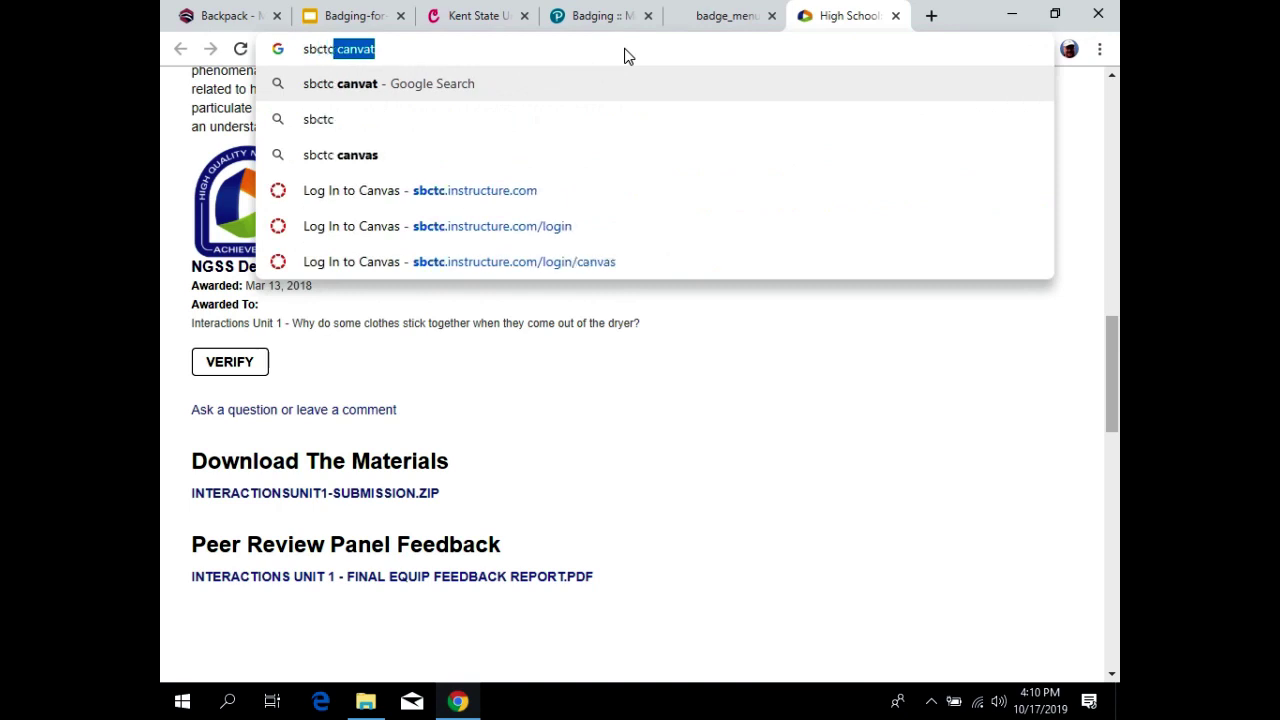
key("BackSpace")
key("BackSpace")
key("BackSpace")
key("BackSpace")
key("BackSpace")
key("BackSpace")
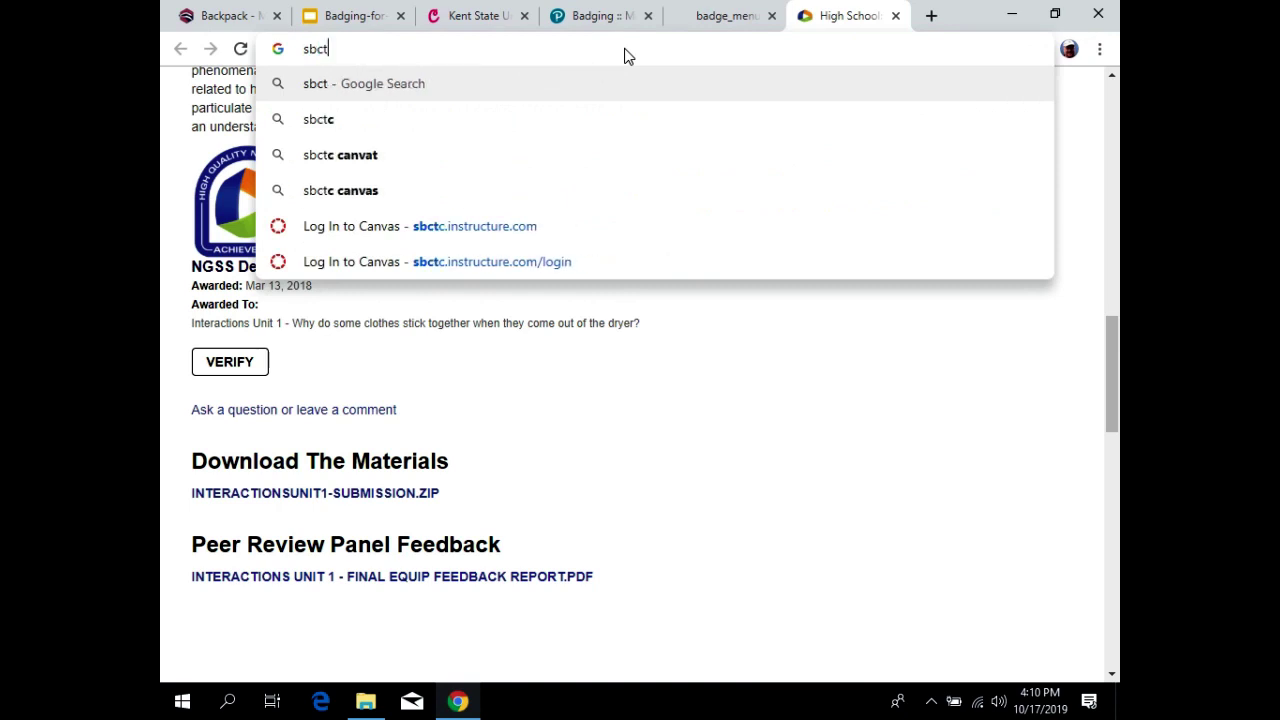
type("canvas")
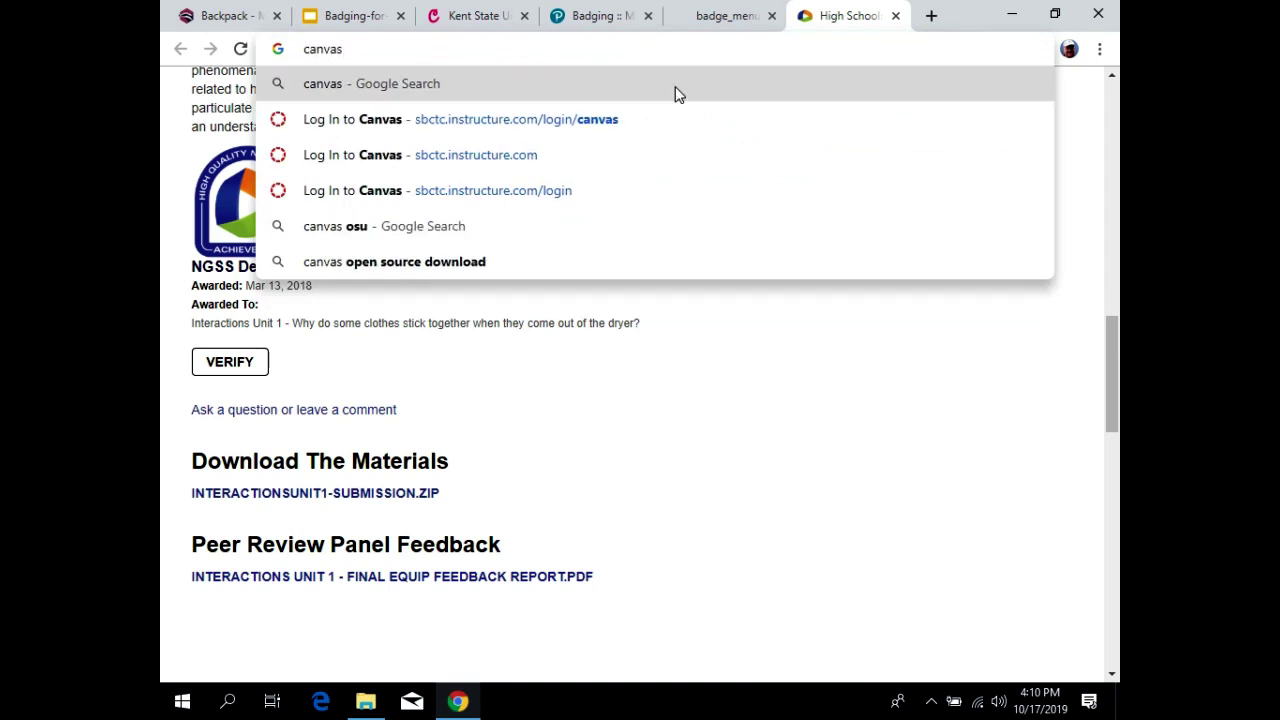
key("Down")
key("Return")
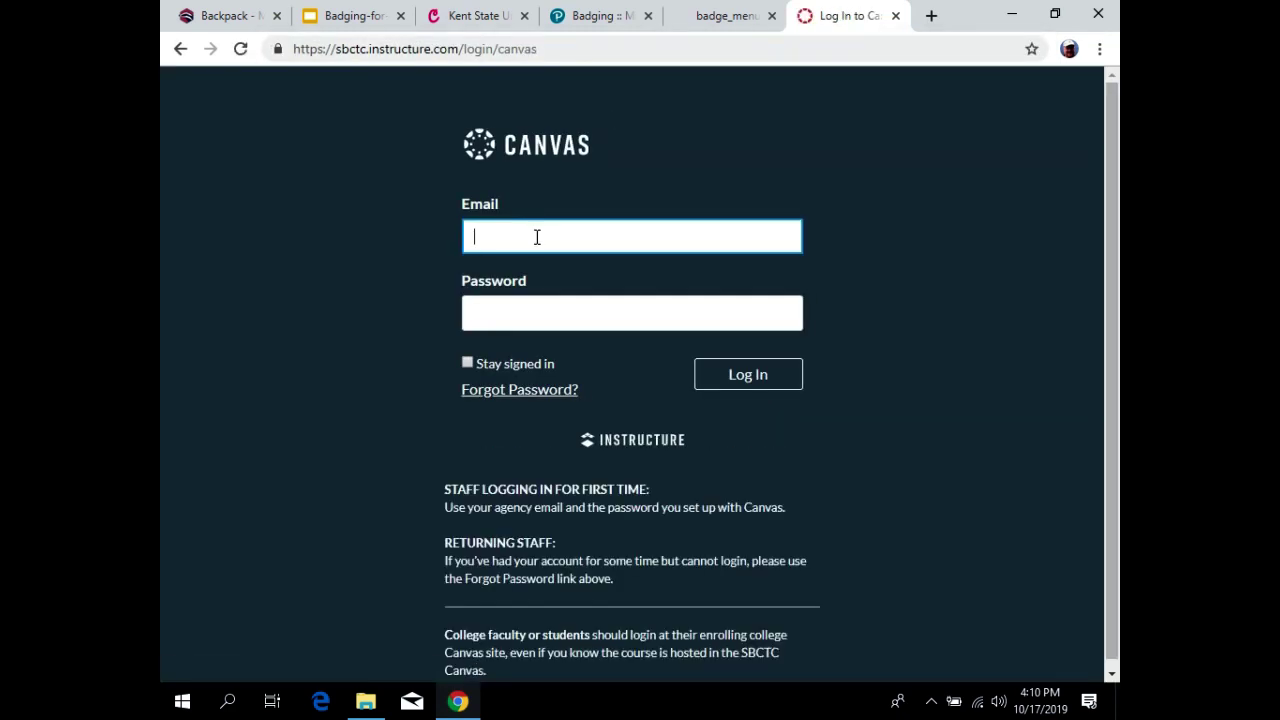
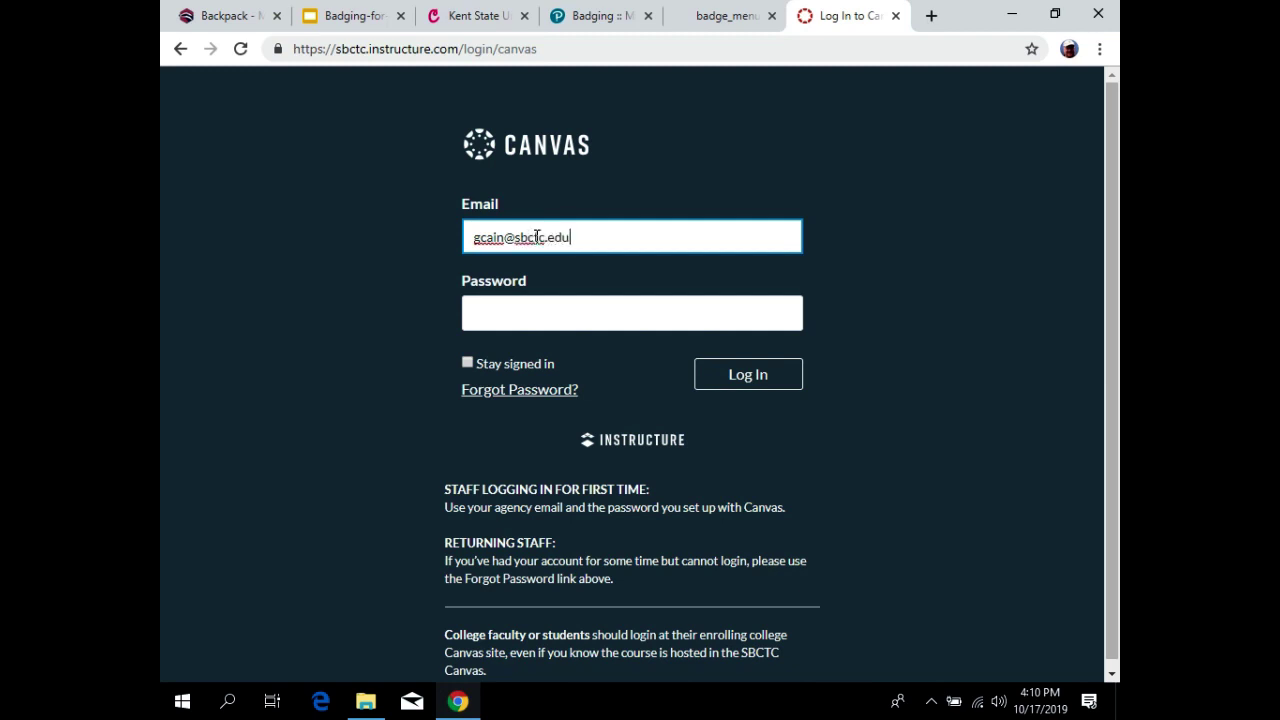
Log in to Canvas with the staff account's SBCTC e-mail address and password.
key("Tab")
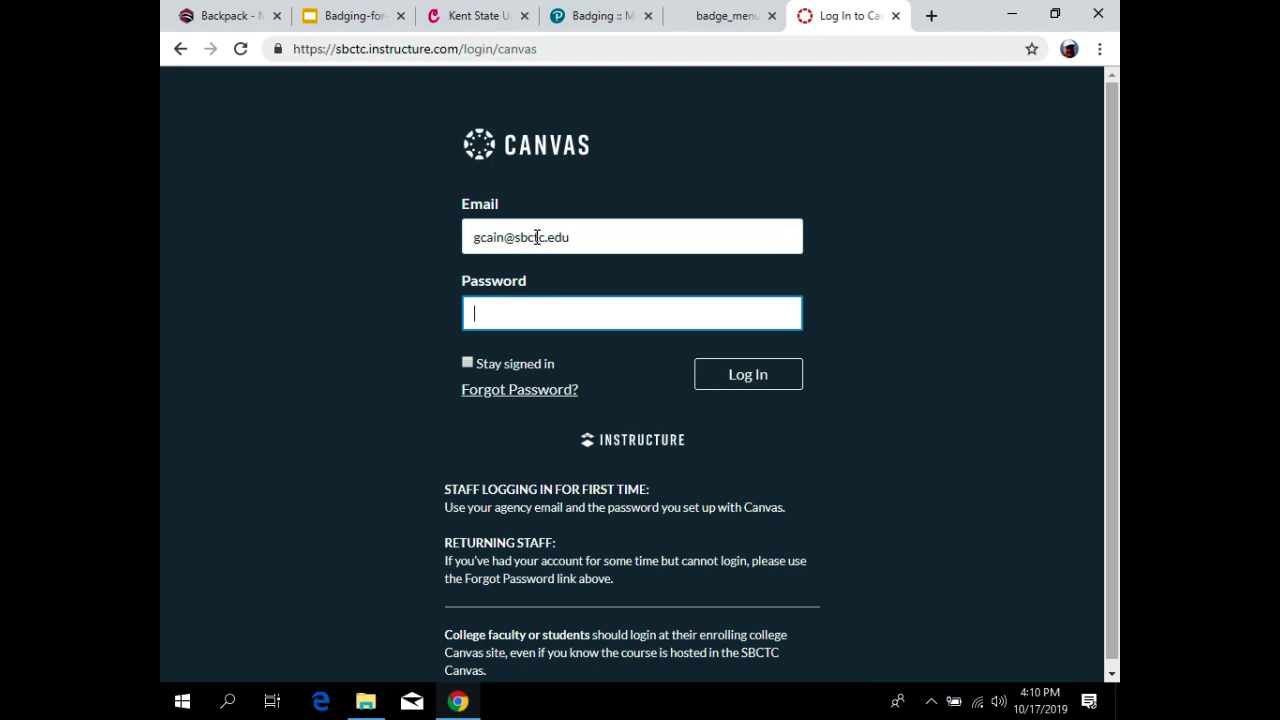
type("••••••••••")
key("Return")
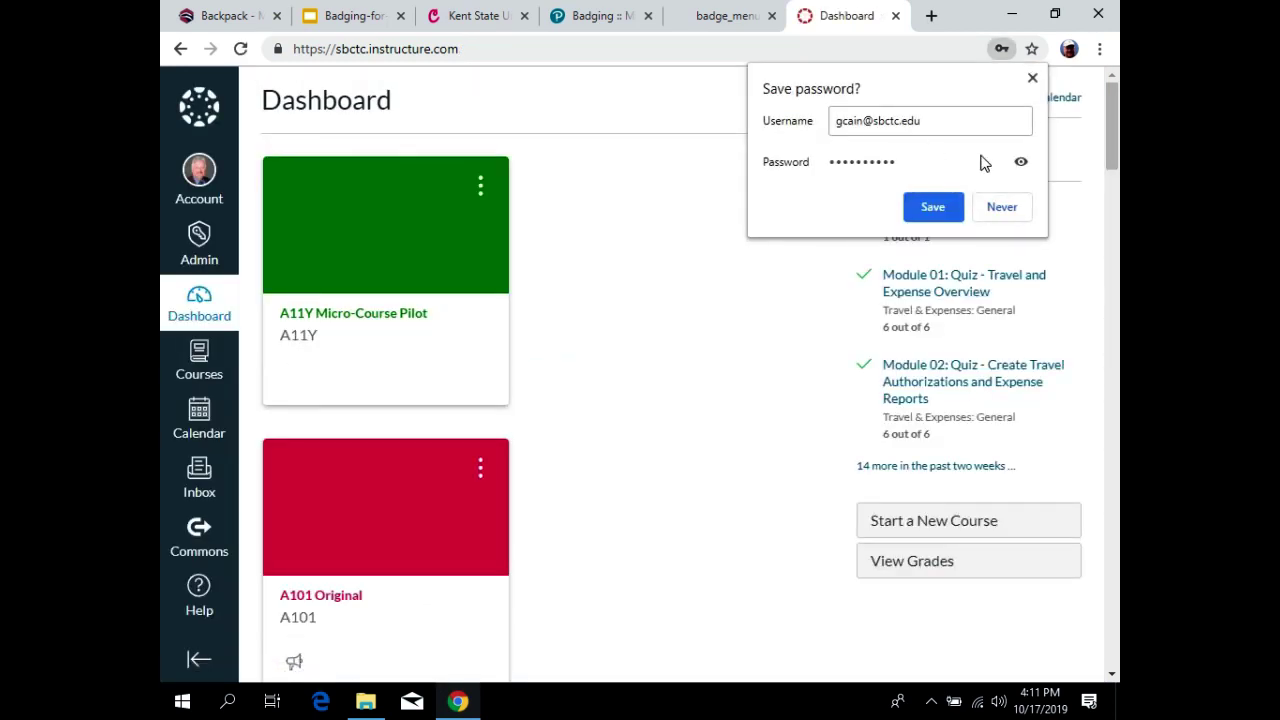
Dismiss the save-password prompt and open Digital Citizenship from the Courses list.
left_click(1000, 206)
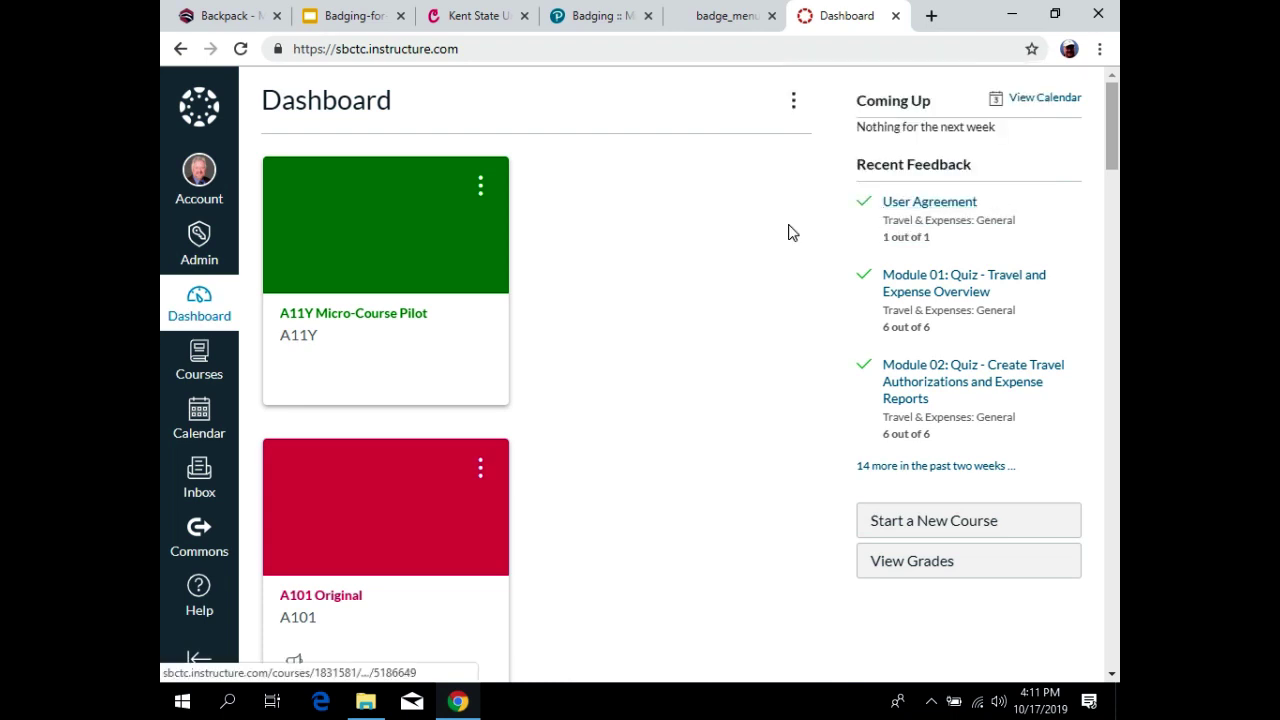
left_click(197, 360)
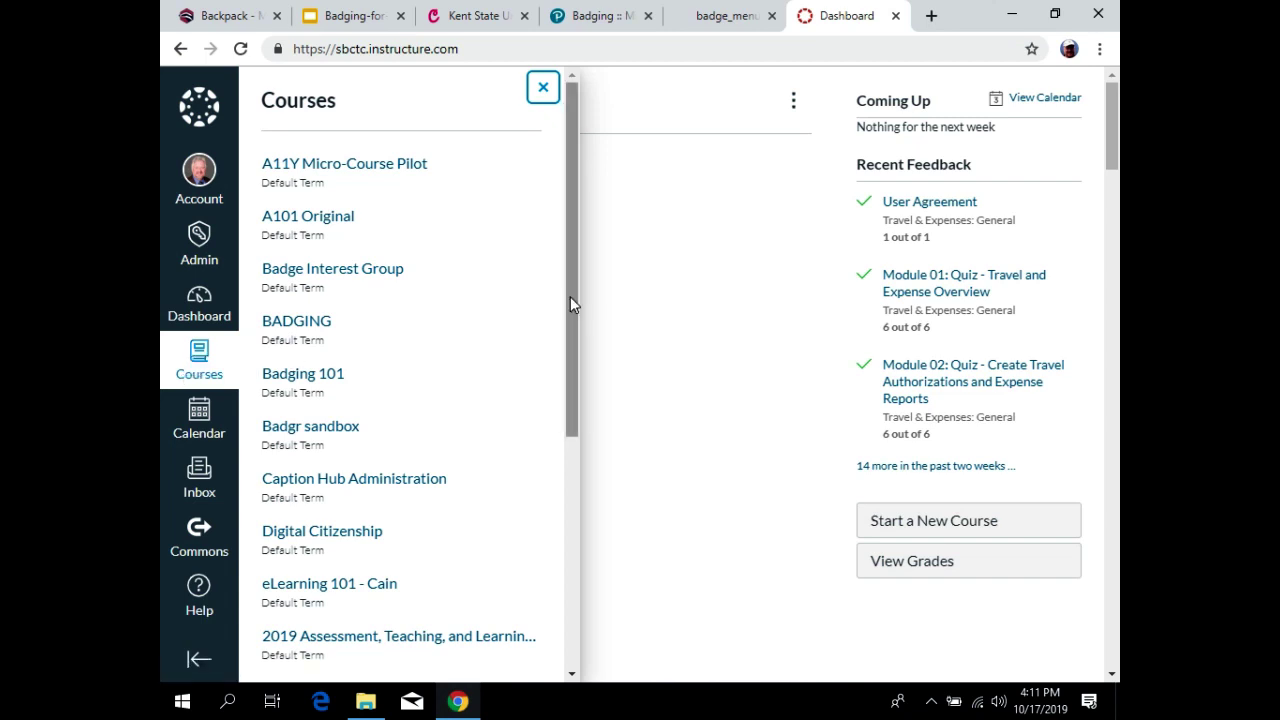
left_click_drag(569, 296, 580, 301)
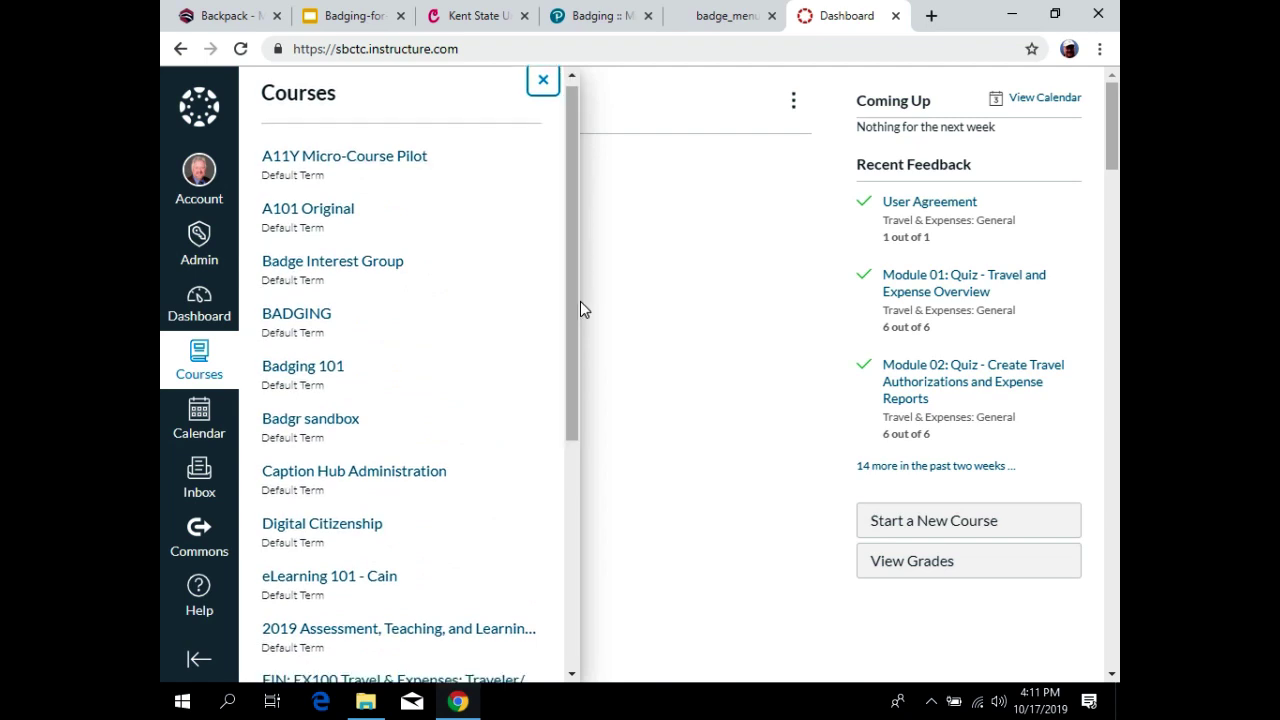
left_click(340, 523)
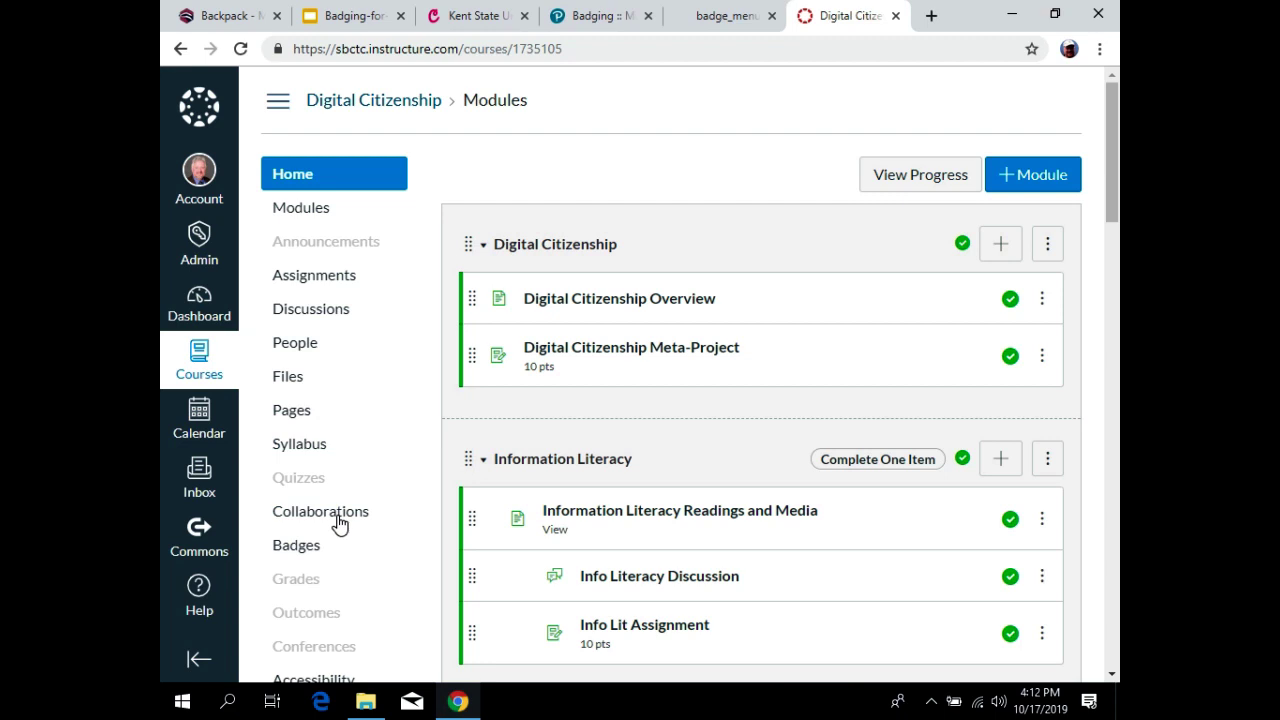
Open the course's Badges page and scroll through its seven module badges, Digital Citizenship to Copyright.
left_click(291, 549)
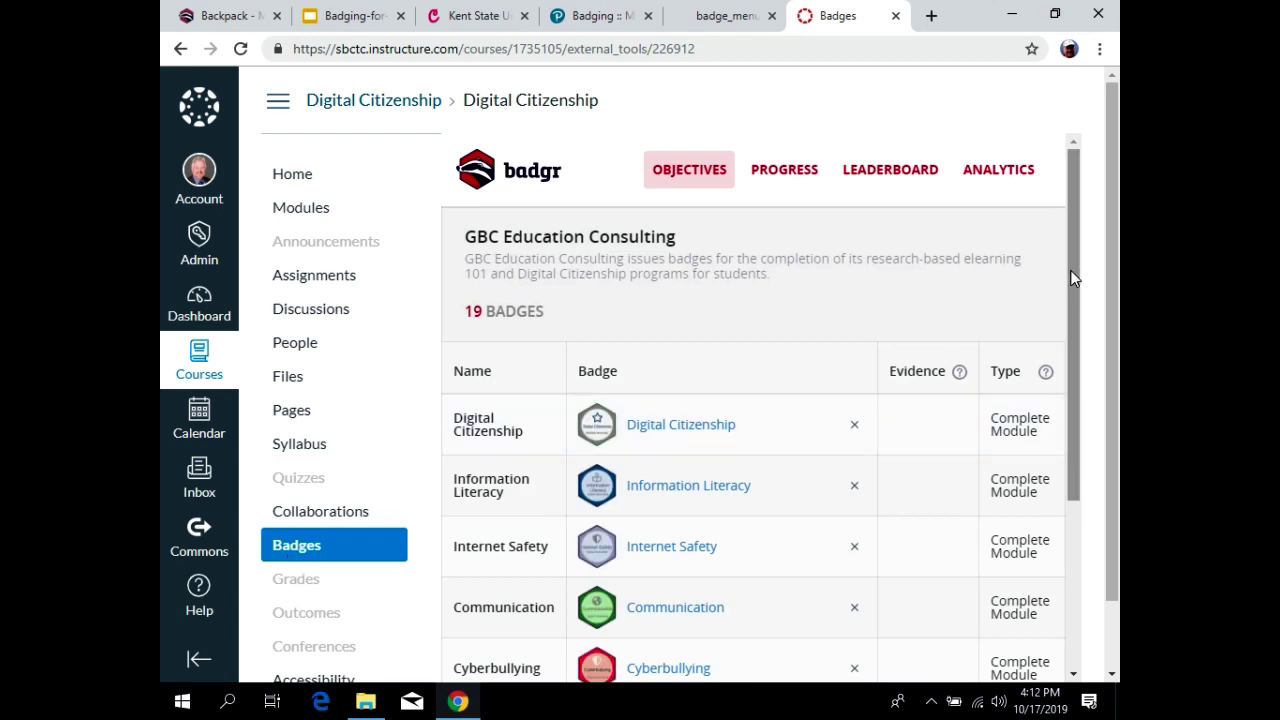
left_click_drag(1071, 277, 1076, 398)
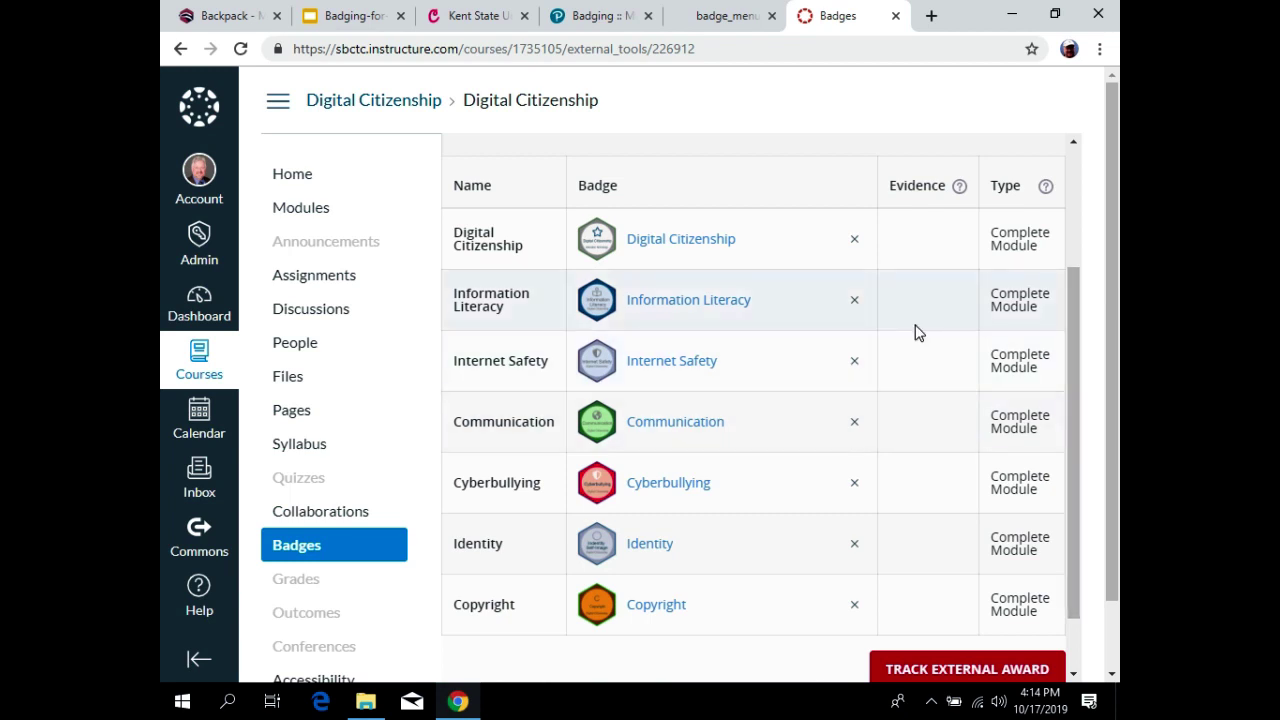
Return to the Motivation badge page and launch Pathways from the Badgr Apps menu.
left_click(220, 18)
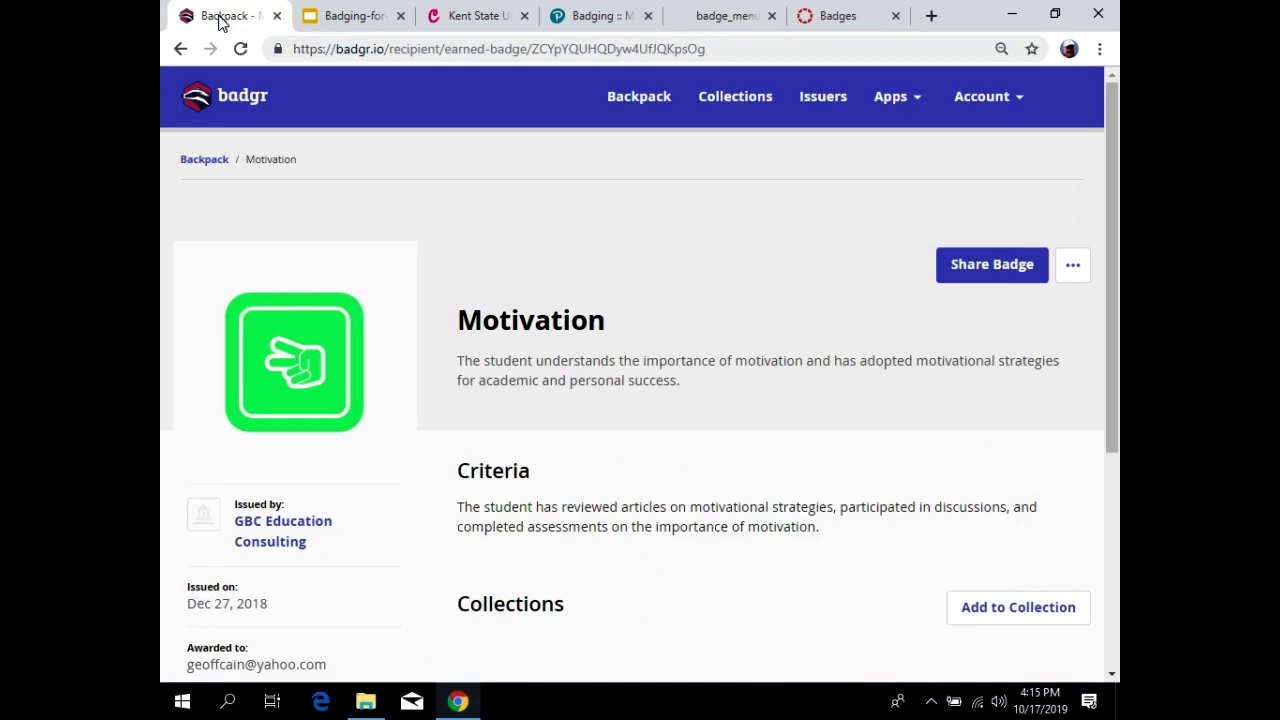
right_click(917, 104)
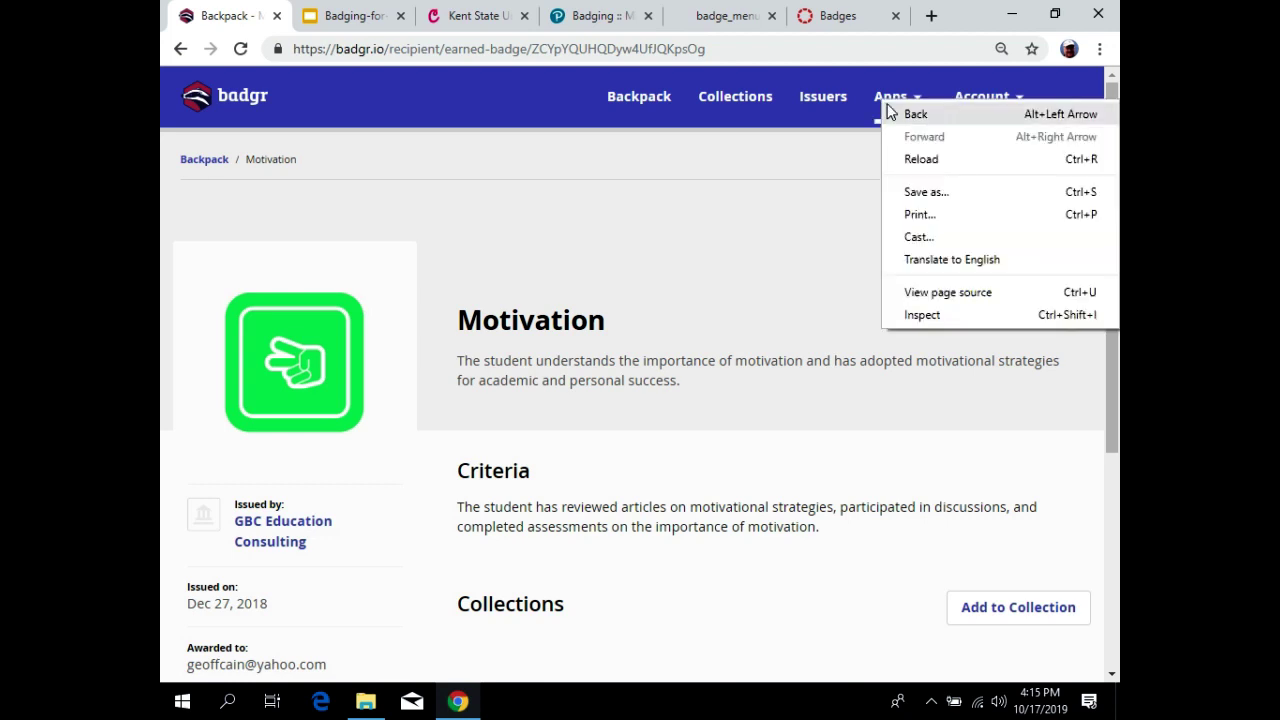
left_click(828, 168)
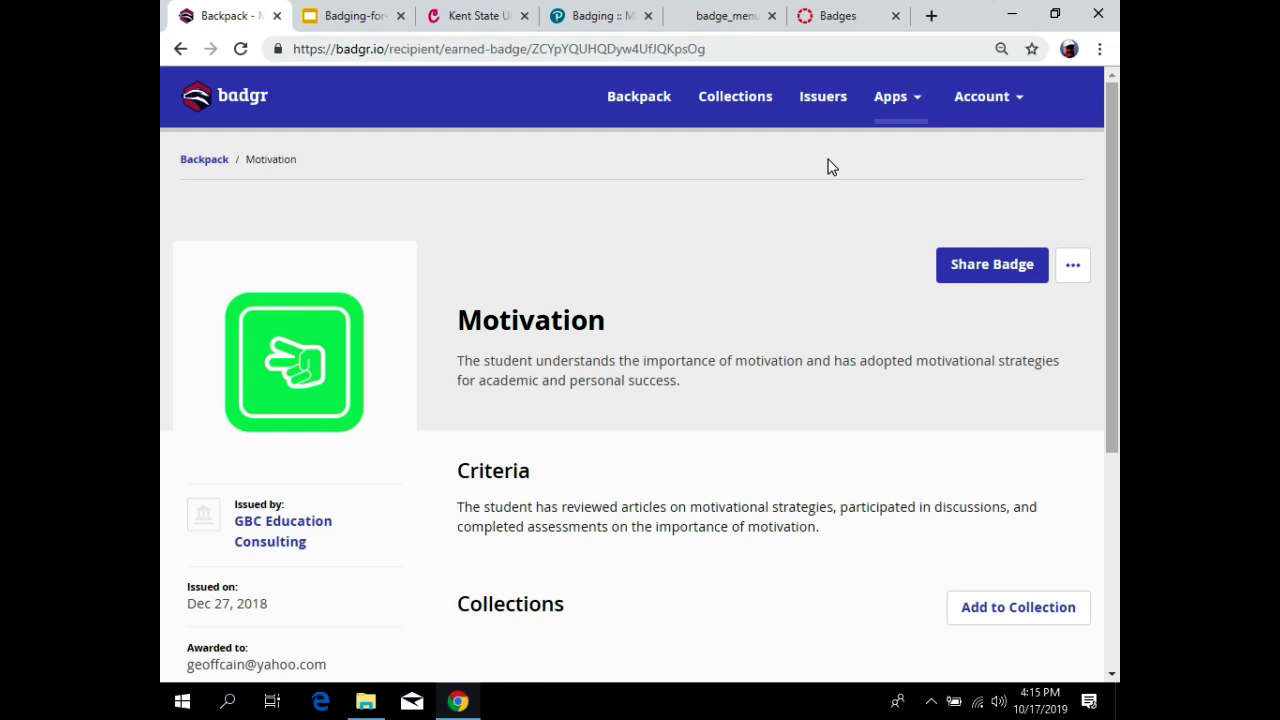
left_click(922, 100)
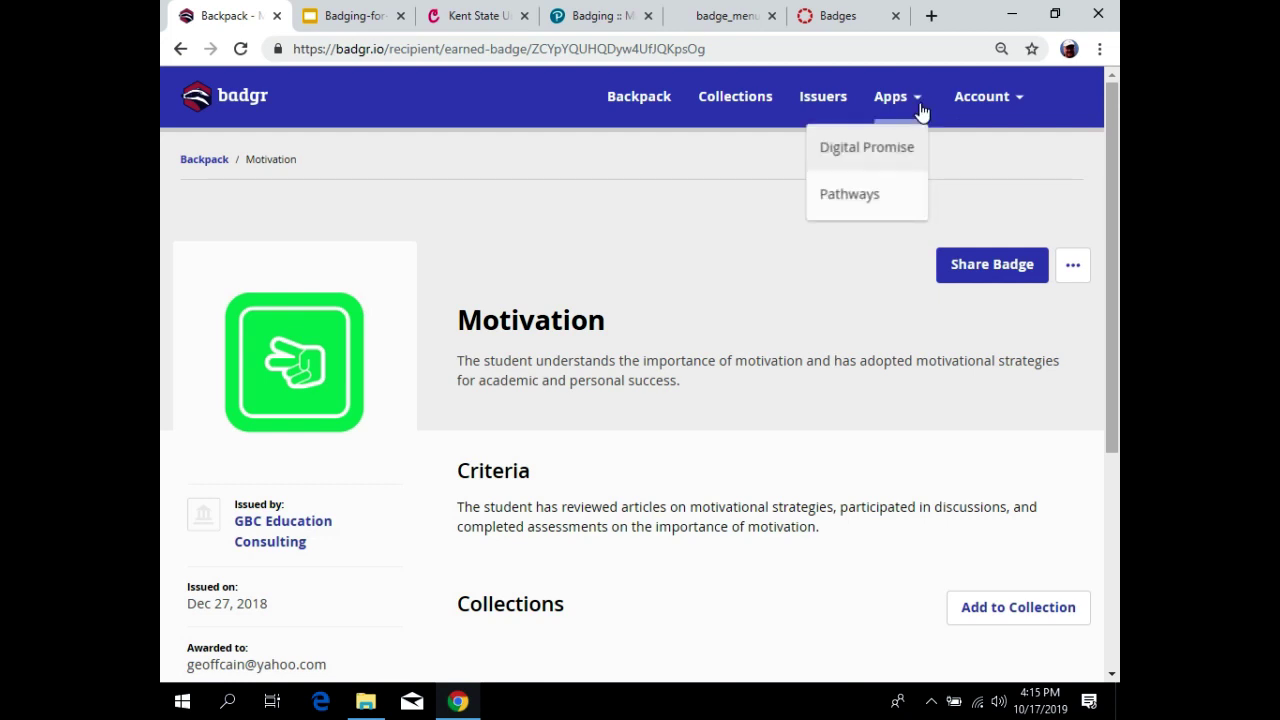
left_click(870, 197)
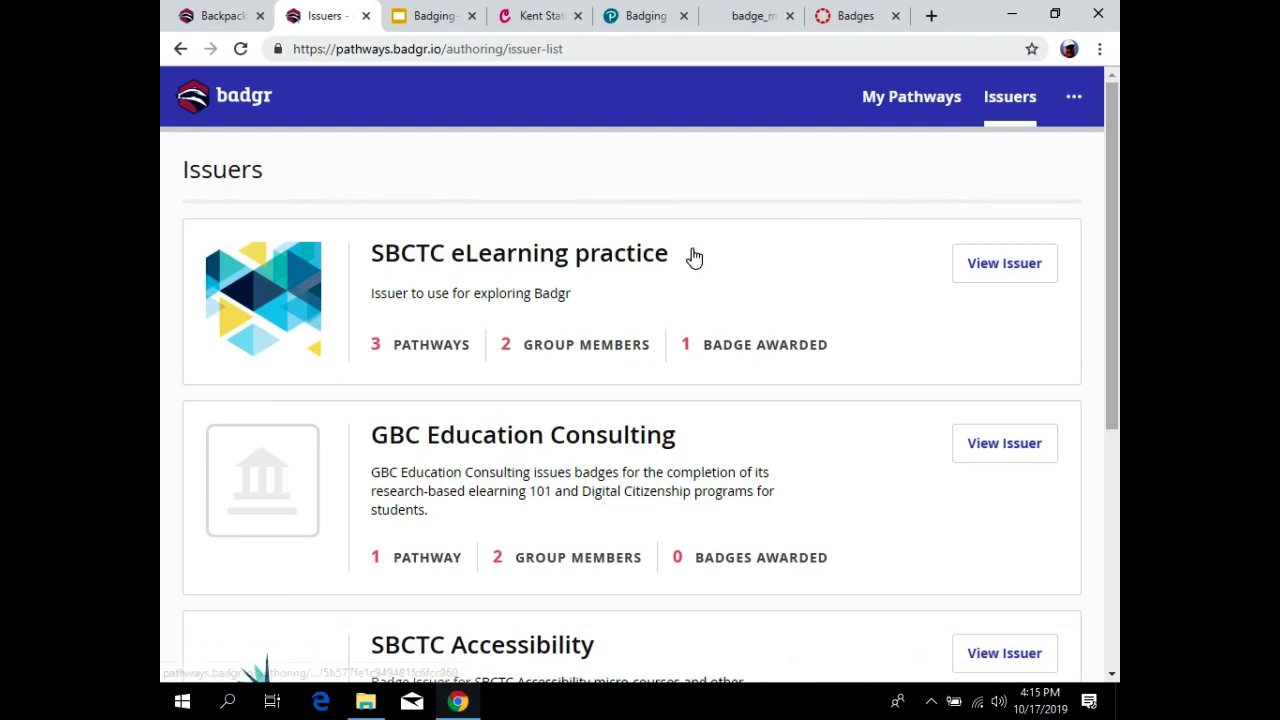
Open the GBC Education Consulting issuer, then its Student Success pathway.
left_click(513, 447)
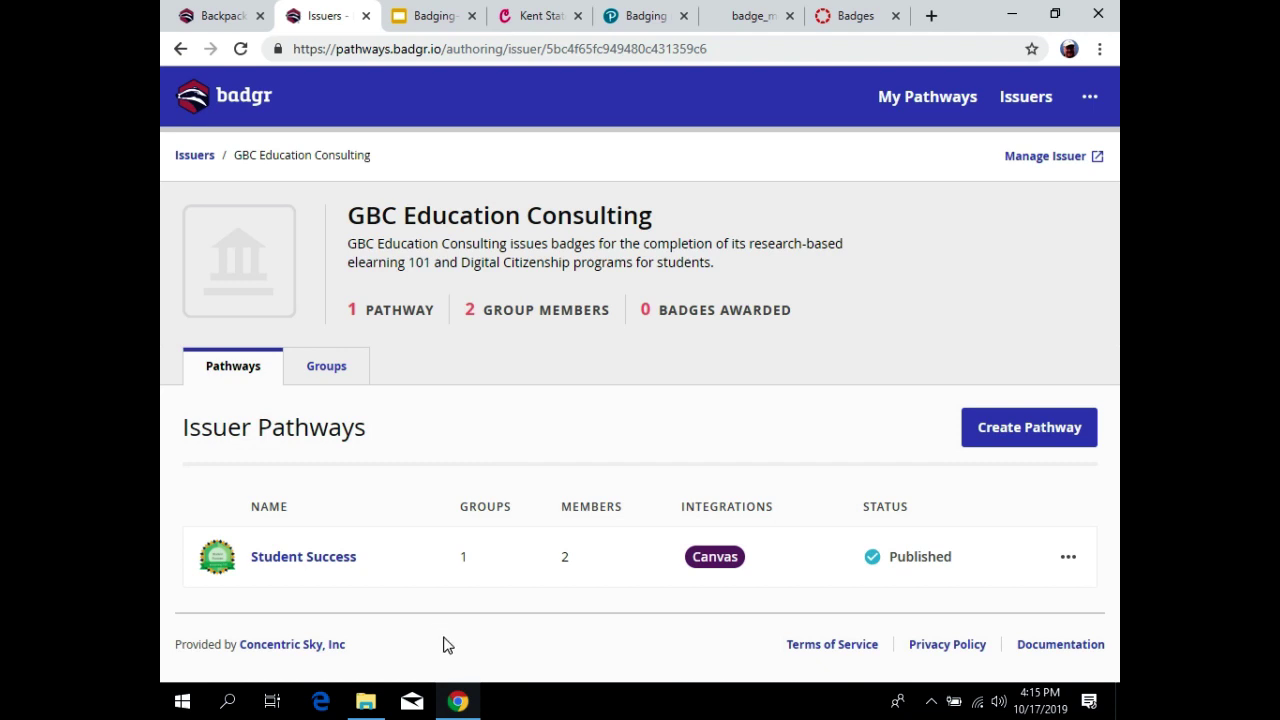
left_click(297, 558)
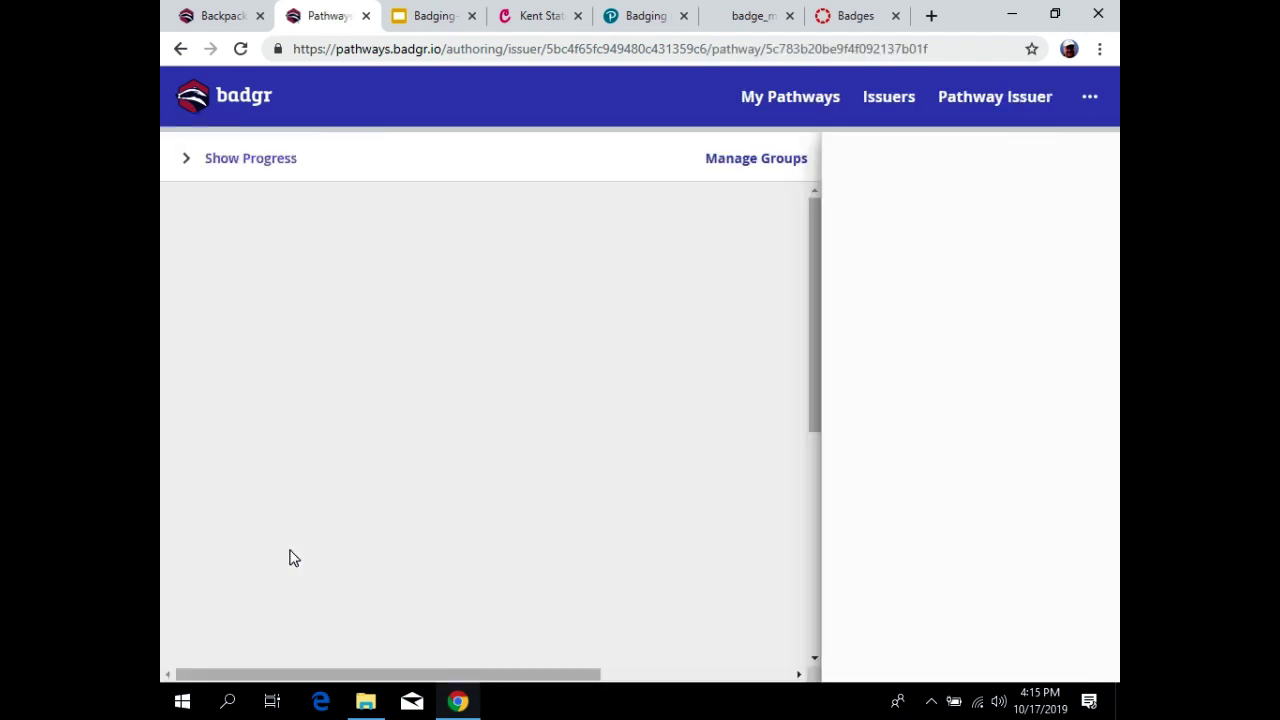